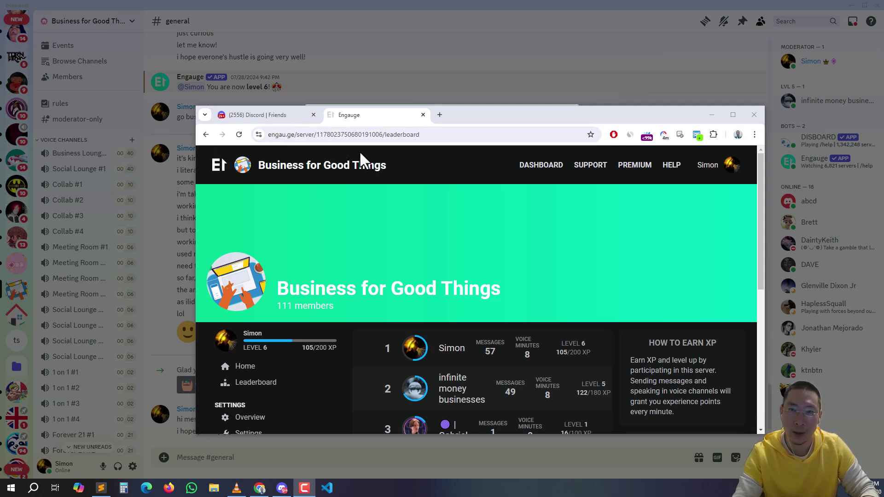
- Return from the Engauge leaderboard to the Discord server and view which roles are assigned to its moderator
scroll(540, 271, "down", 3)
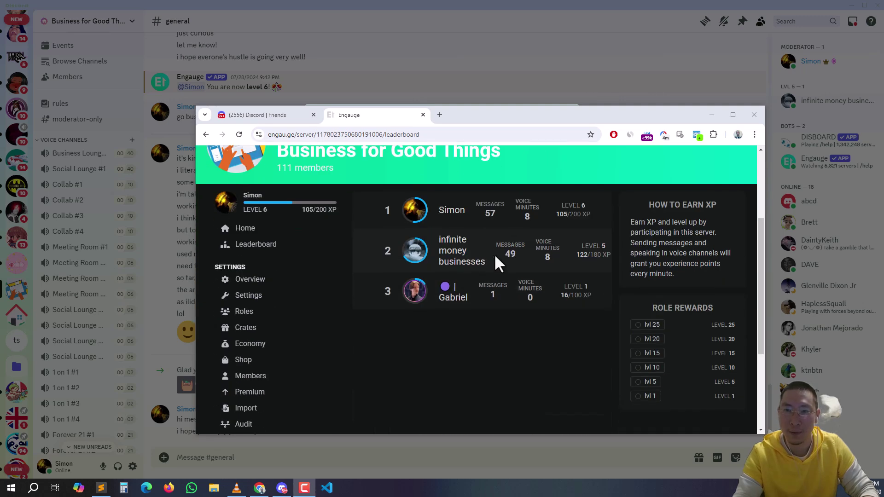
left_click(643, 65)
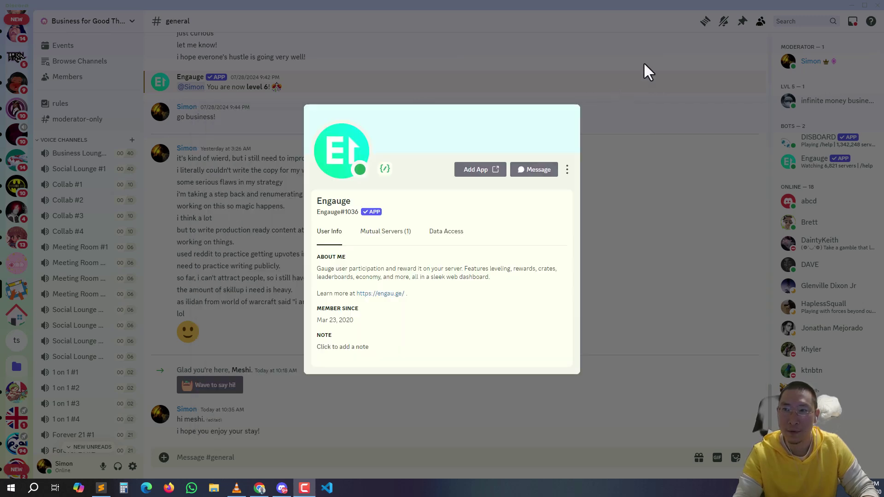
left_click(642, 64)
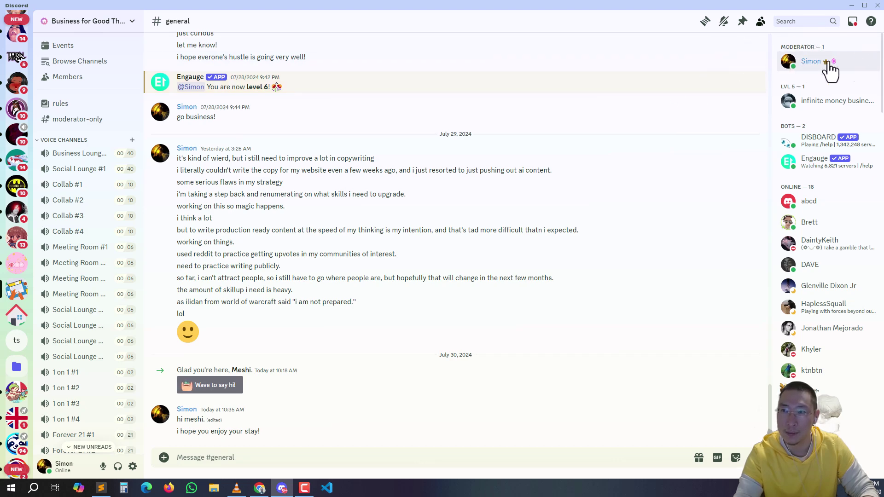
right_click(801, 67)
mouse_move(774, 174)
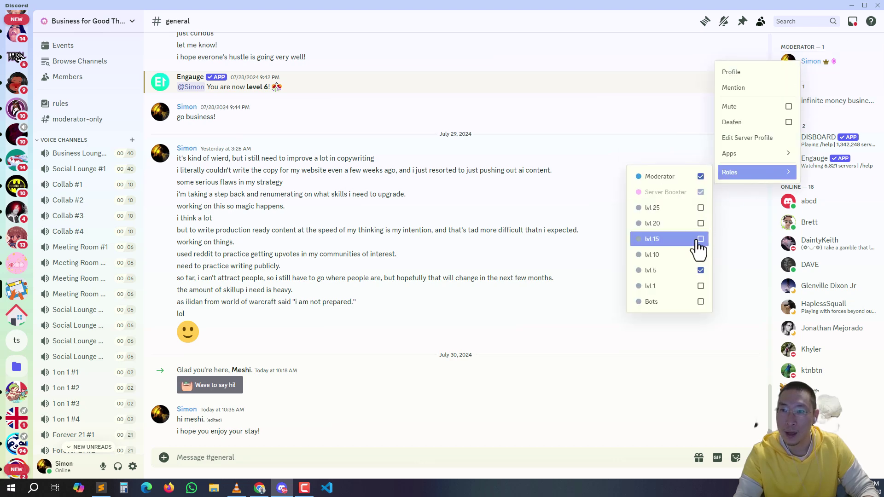
left_click(764, 45)
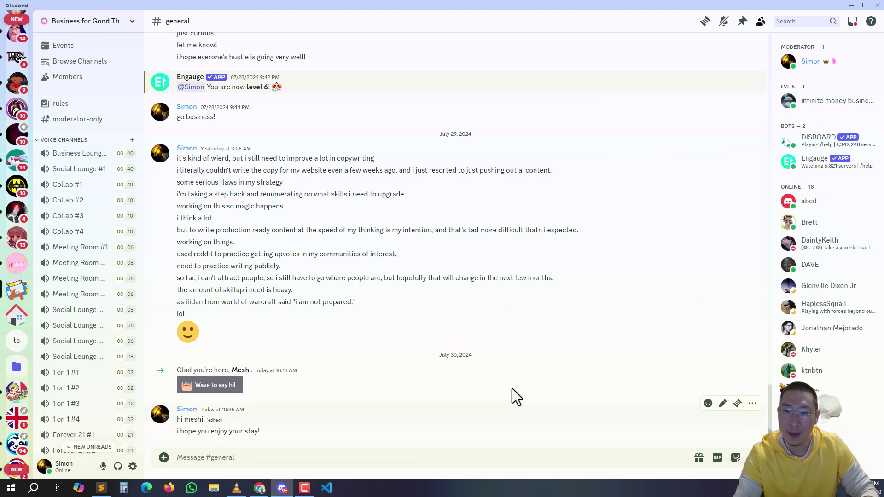
- Open the Engauge website from the bot's Discord profile and go to the Business for Good Things leaderboard
right_click(804, 162)
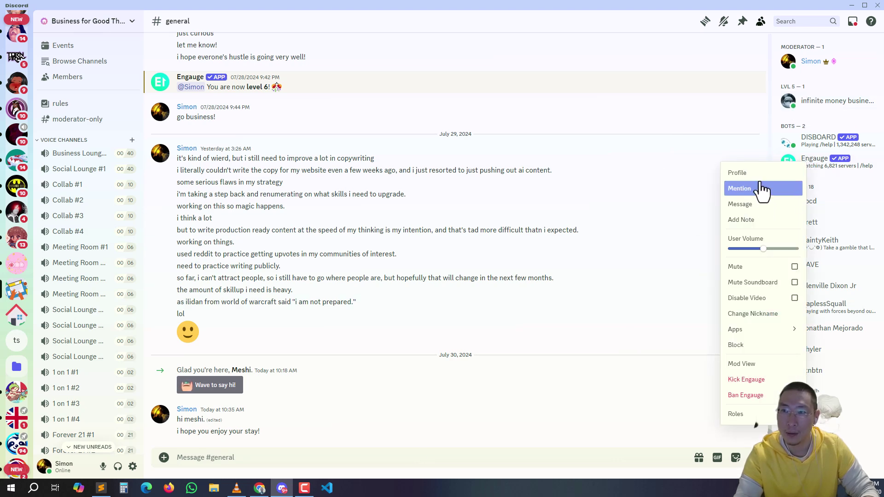
key("Escape")
left_click(788, 162)
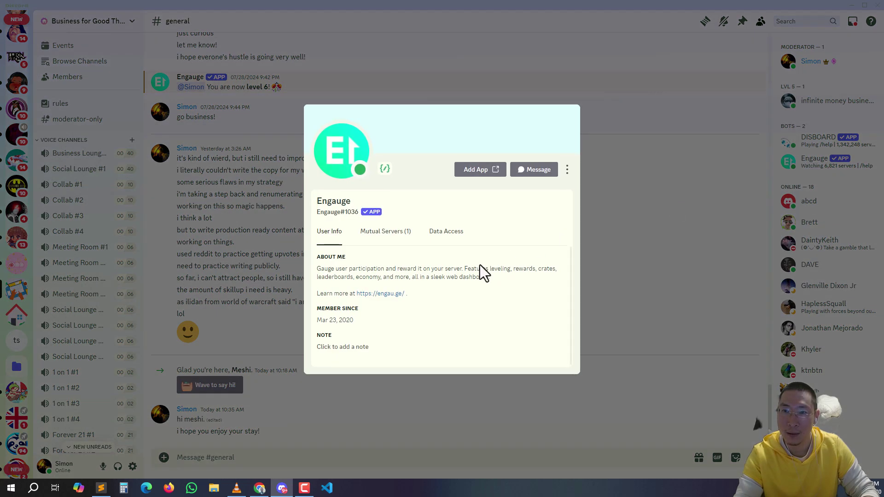
left_click(388, 298)
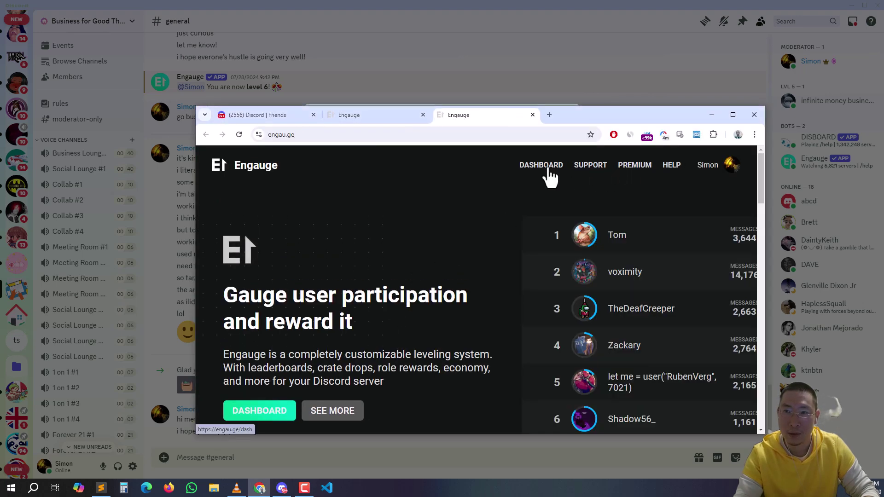
left_click(548, 166)
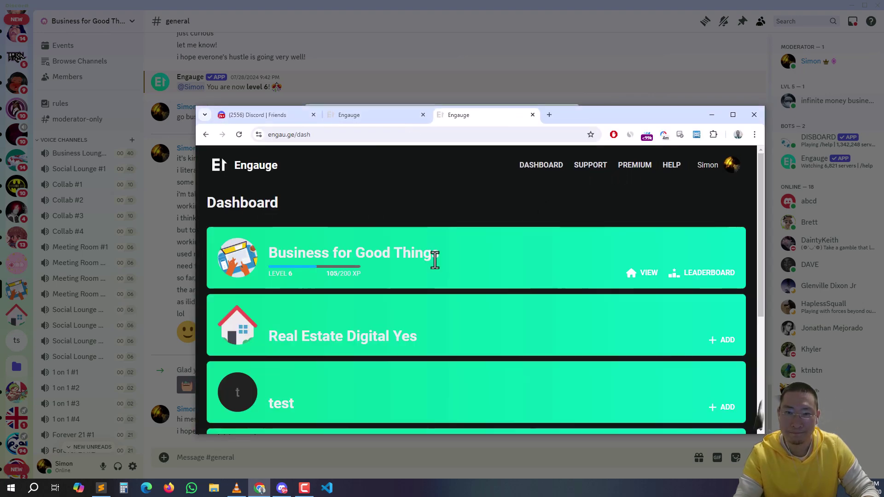
left_click(647, 273)
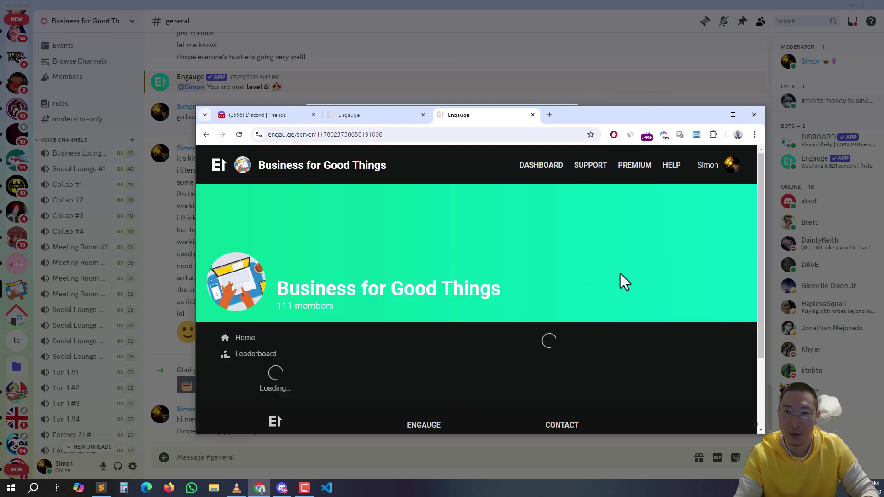
scroll(322, 297, "down", 1)
left_click(269, 292)
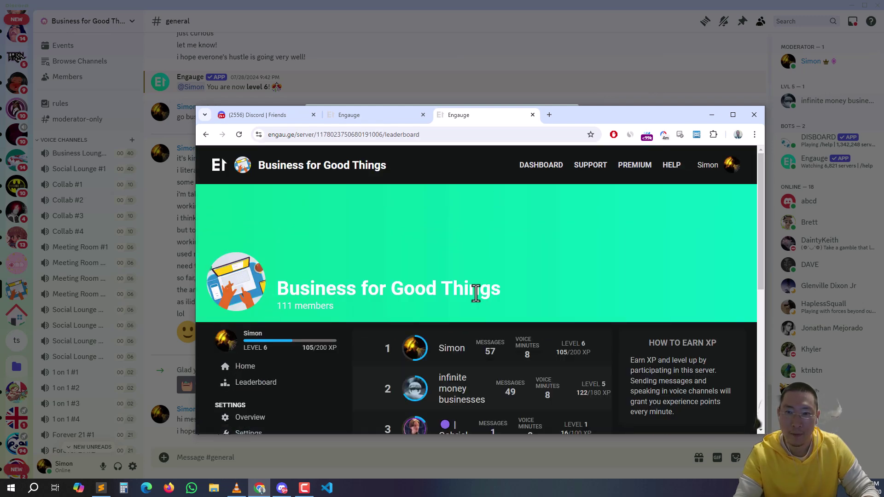
- Examine the members' levels on the leaderboard and compare them with the role groups in the Discord member list
scroll(476, 294, "down", 3)
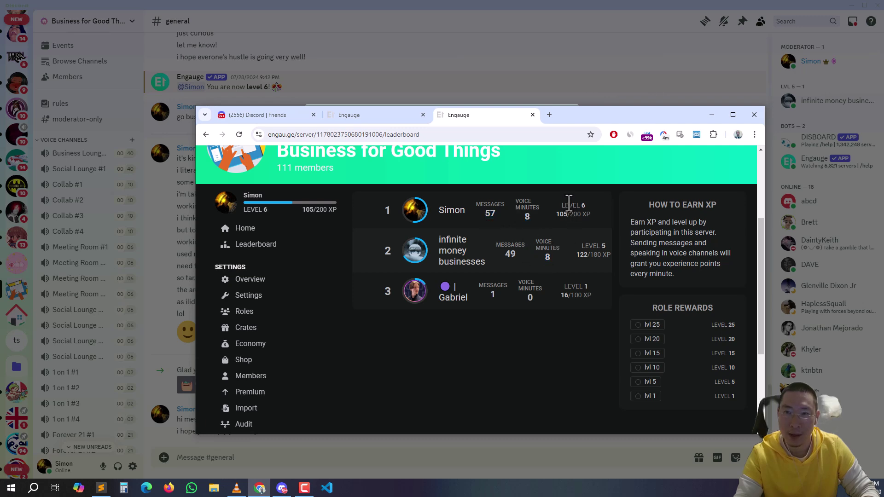
left_click_drag(589, 249, 604, 252)
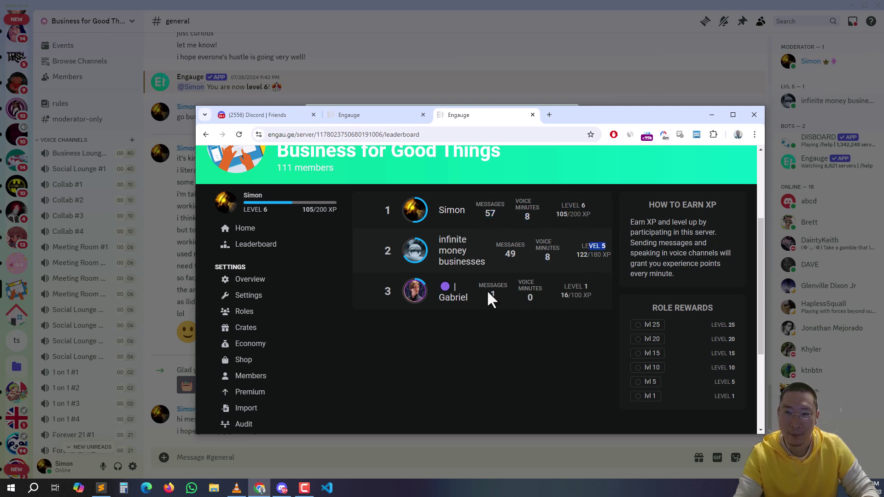
left_click_drag(488, 289, 588, 288)
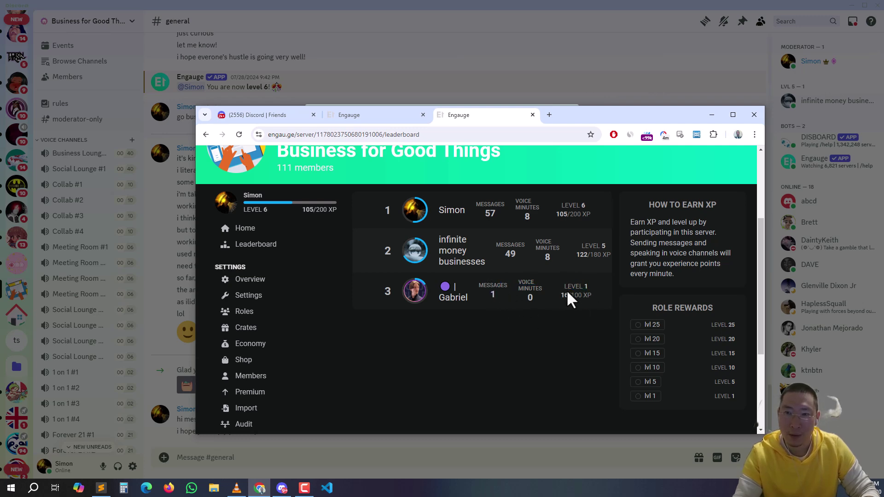
left_click_drag(564, 289, 590, 291)
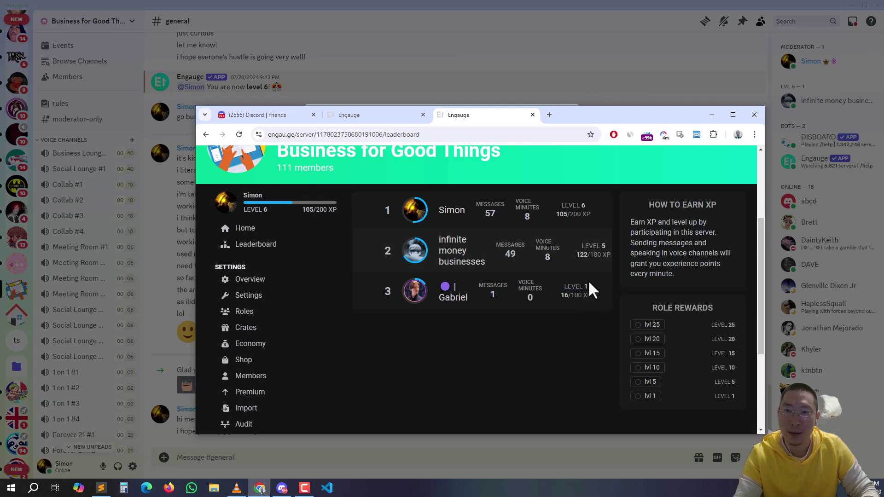
left_click_drag(588, 289, 562, 289)
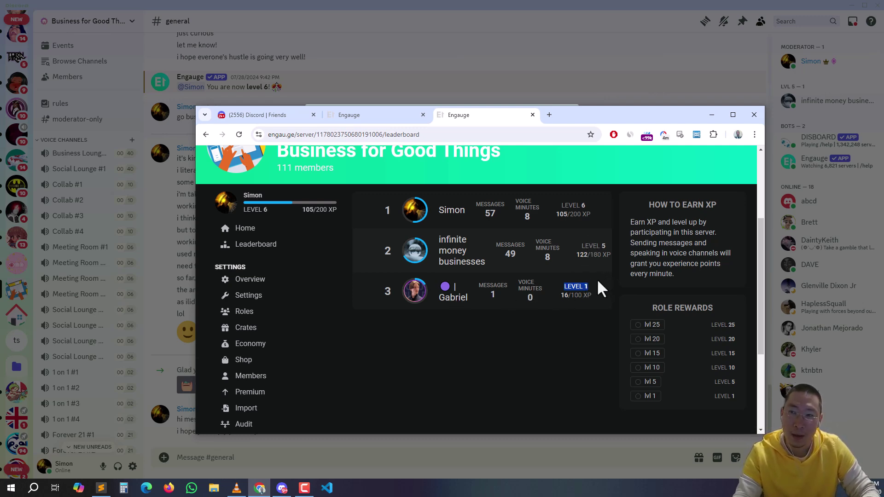
left_click(800, 99)
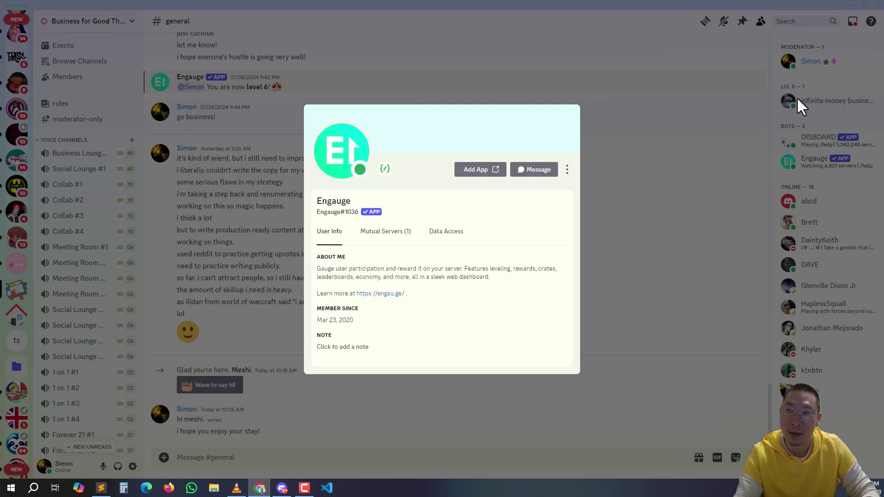
left_click(804, 96)
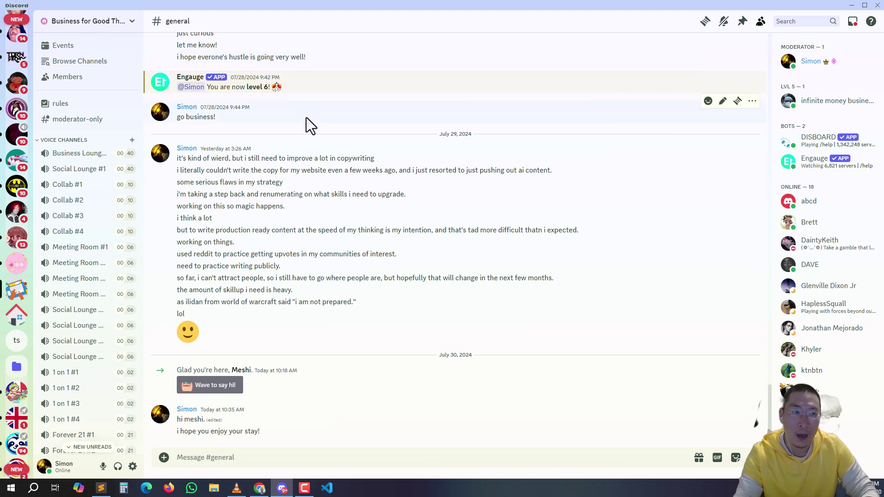
- Open the server's Engauge settings and examine the XP per message, XP per voice minute and level formula
left_click(259, 488)
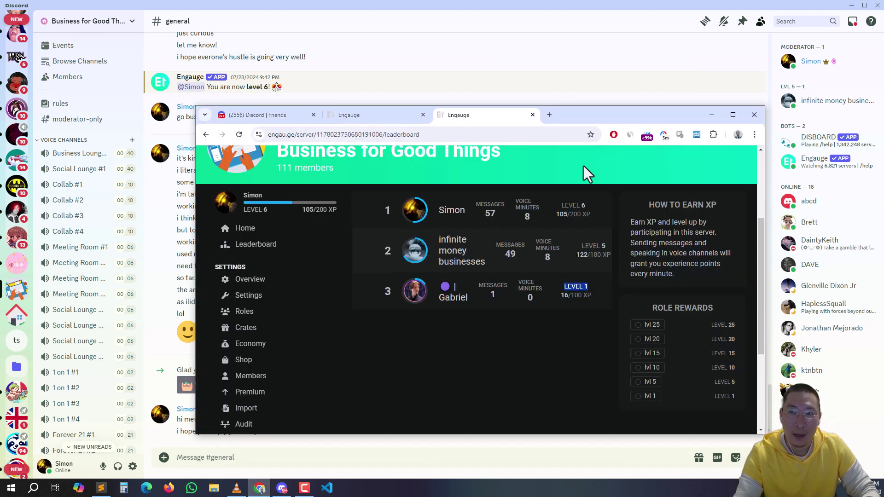
left_click(248, 295)
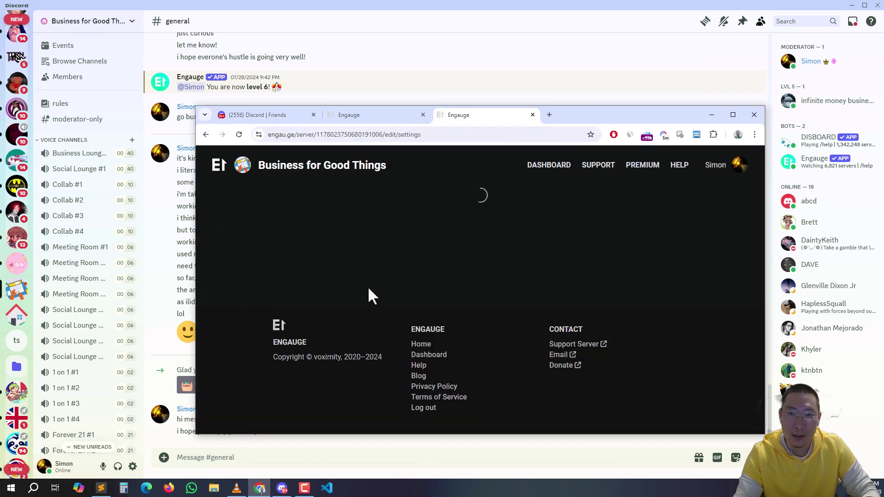
scroll(439, 263, "down", 1)
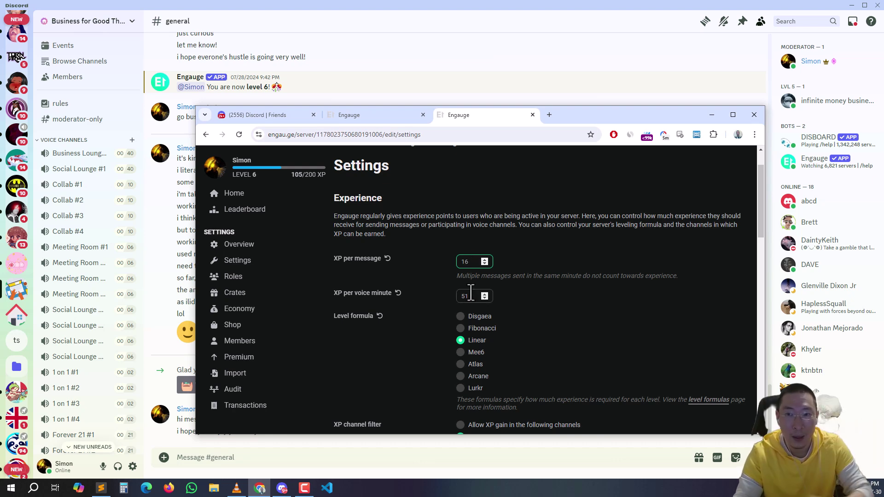
left_click_drag(471, 296, 457, 302)
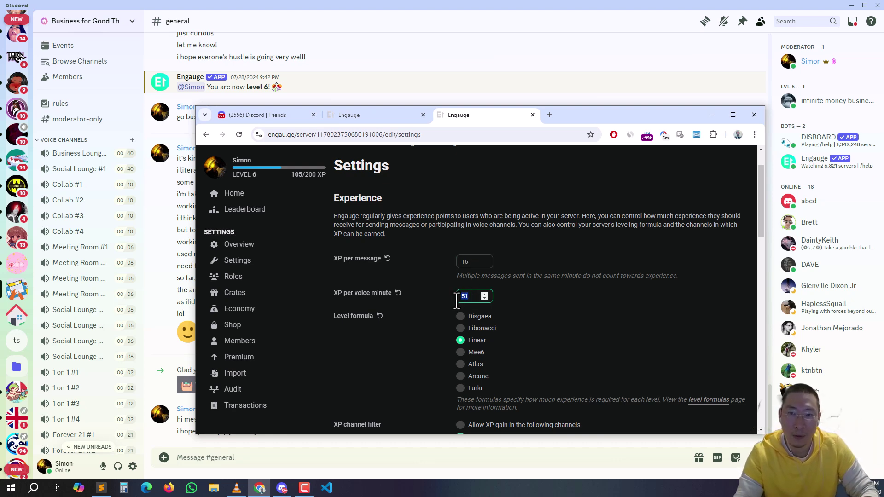
left_click(554, 291)
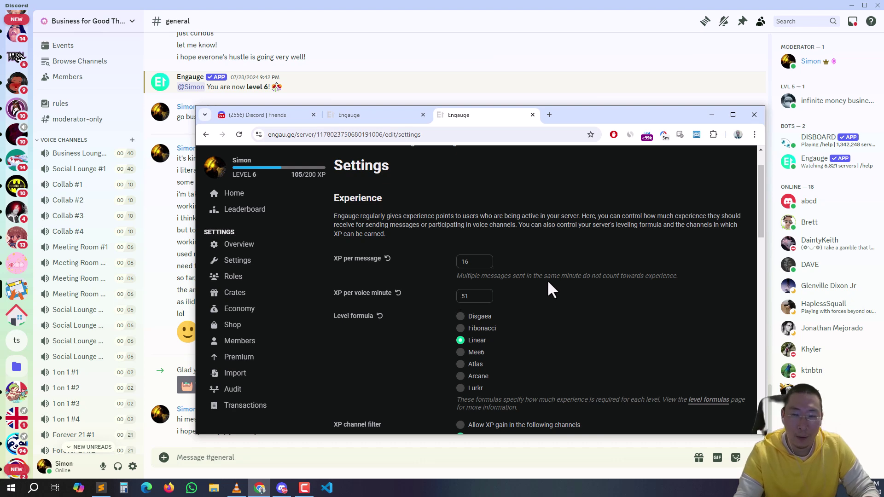
scroll(547, 282, "up", 1)
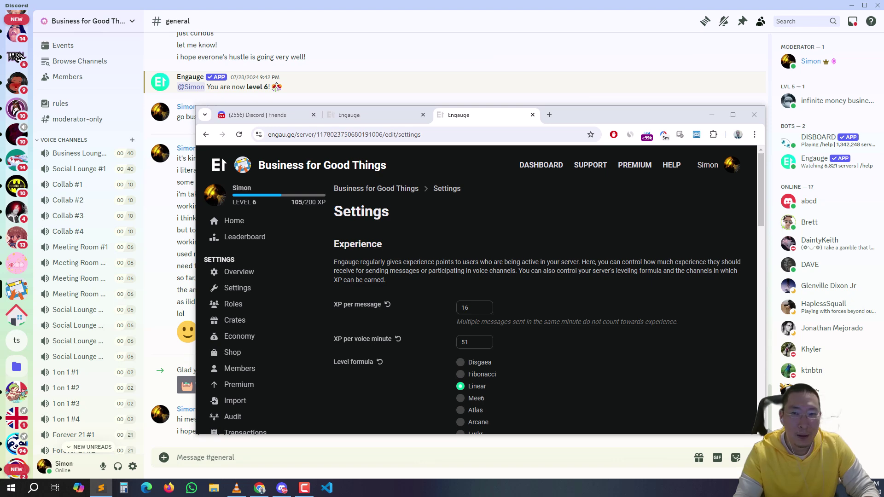
scroll(497, 297, "down", 2)
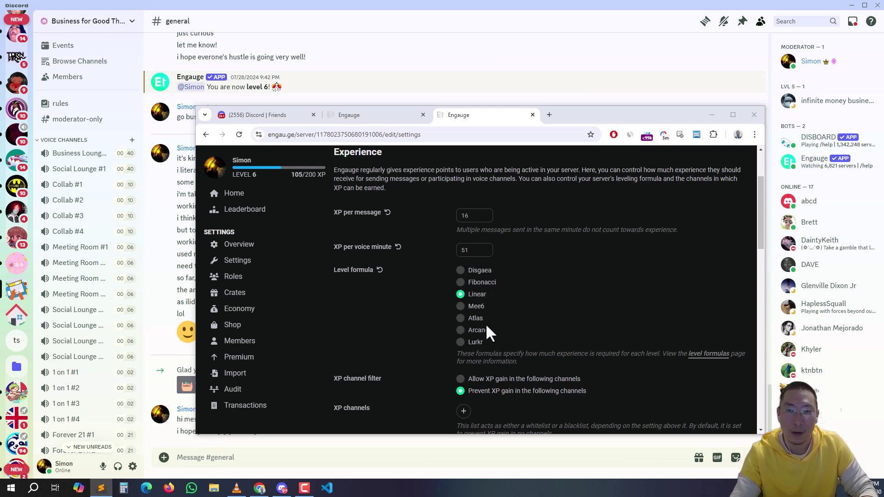
- Open the lvl 5 role in Engauge's role settings, enlarge the browser window and review its level reward options
left_click(246, 277)
scroll(357, 294, "down", 2)
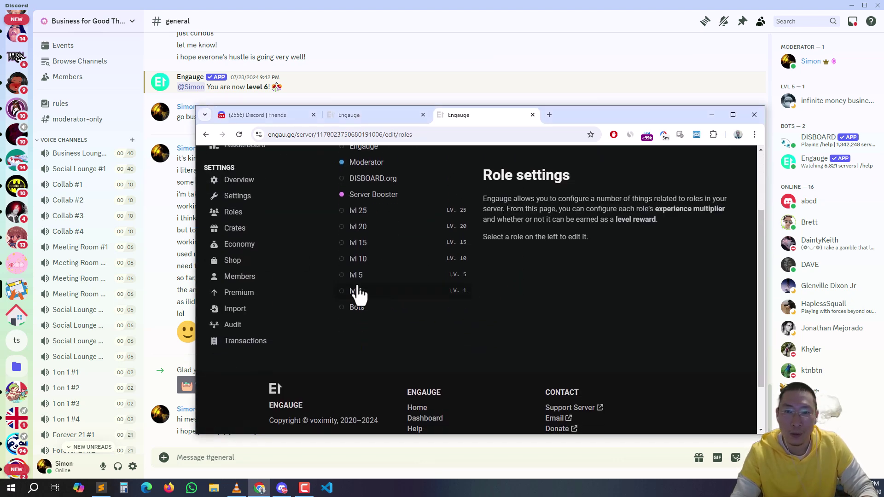
left_click(362, 289)
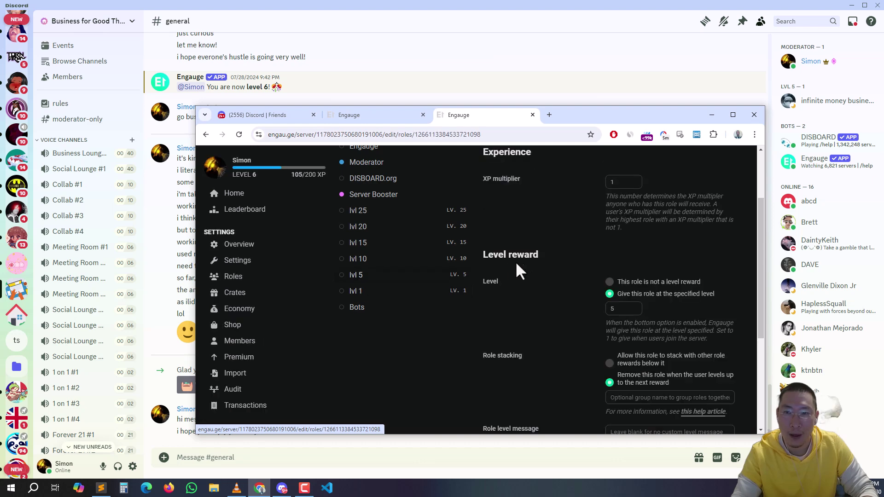
key("super+Up")
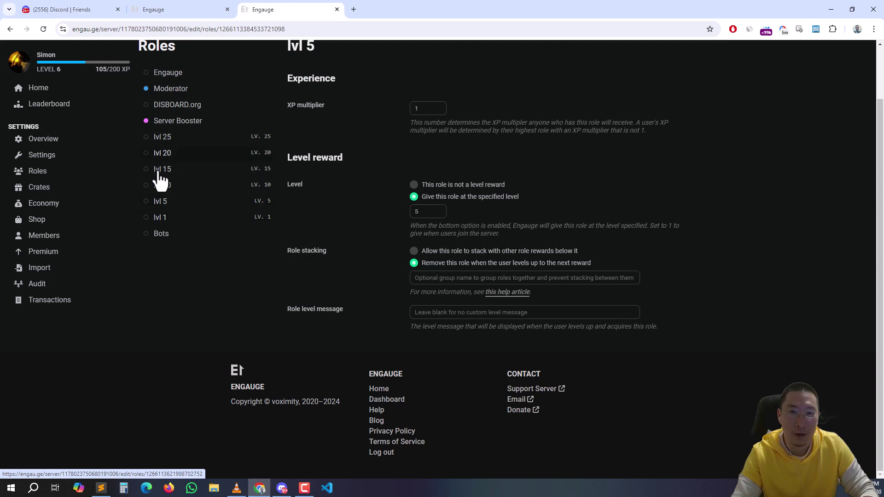
- Switch to Discord and create a new role in the Business for Good Things server settings
left_click(282, 488)
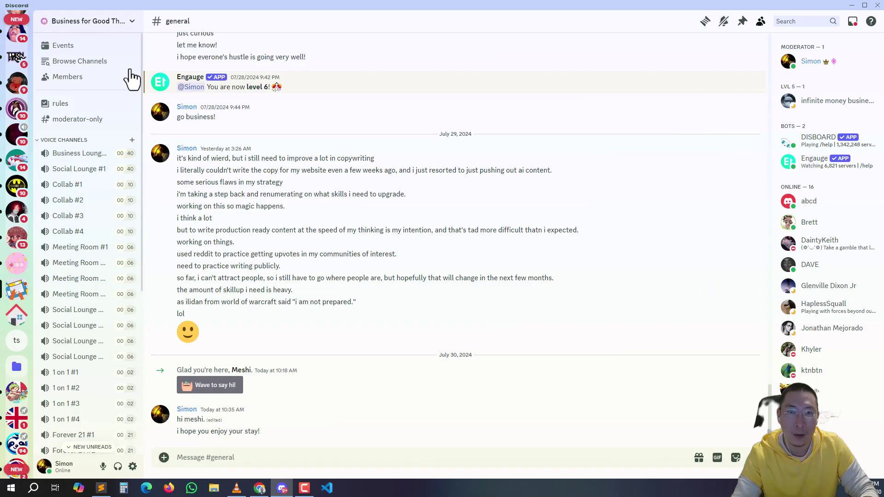
left_click(95, 24)
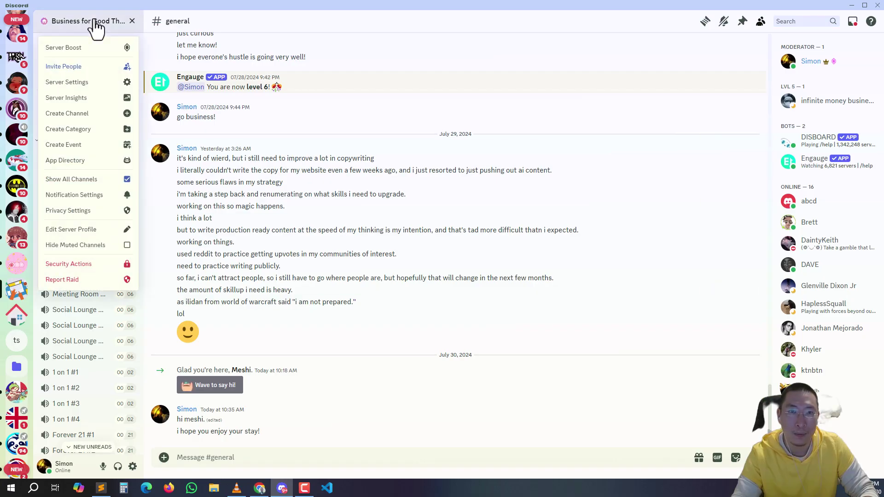
left_click(78, 83)
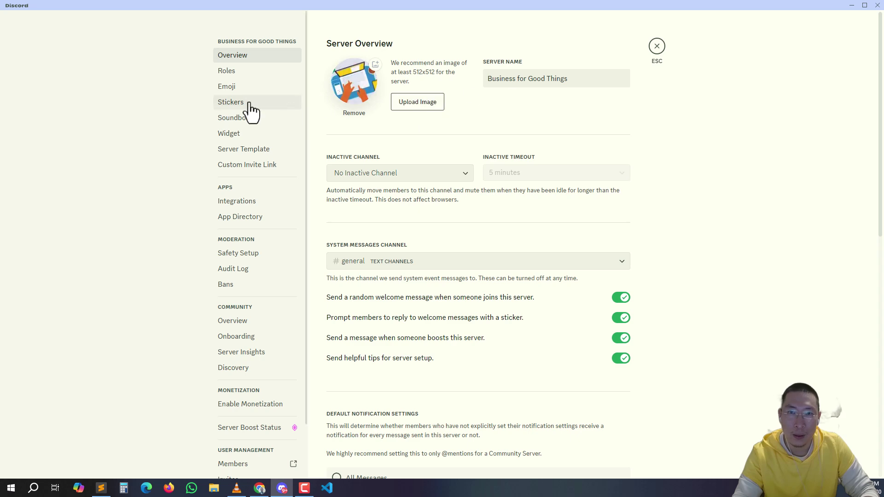
left_click(228, 75)
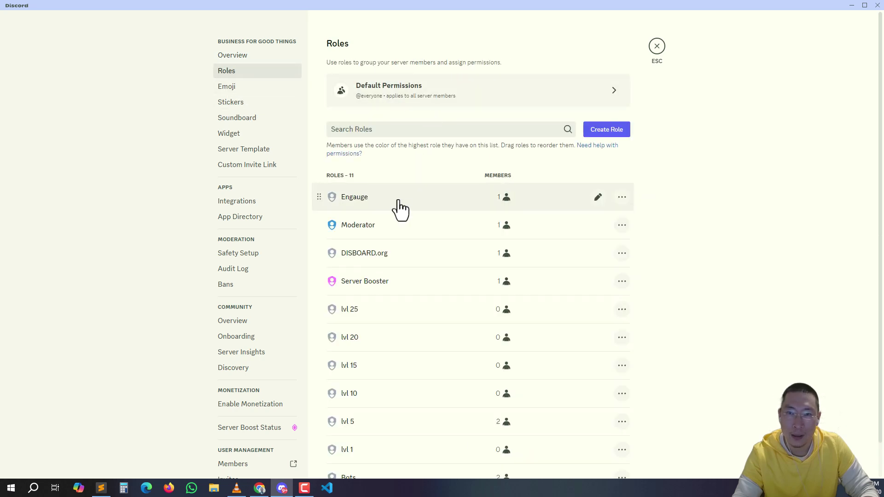
left_click(604, 128)
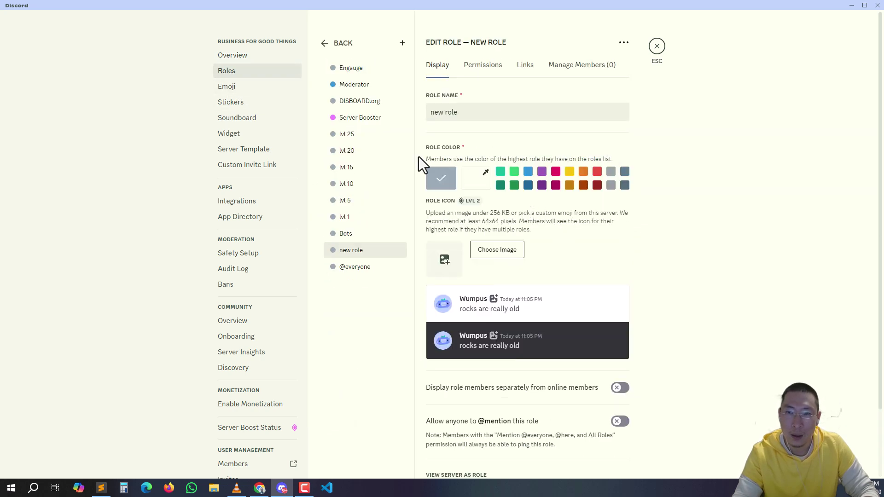
- Try displaying the new role's members separately from online members, discard the unsaved change and leave the server settings
left_click(619, 388)
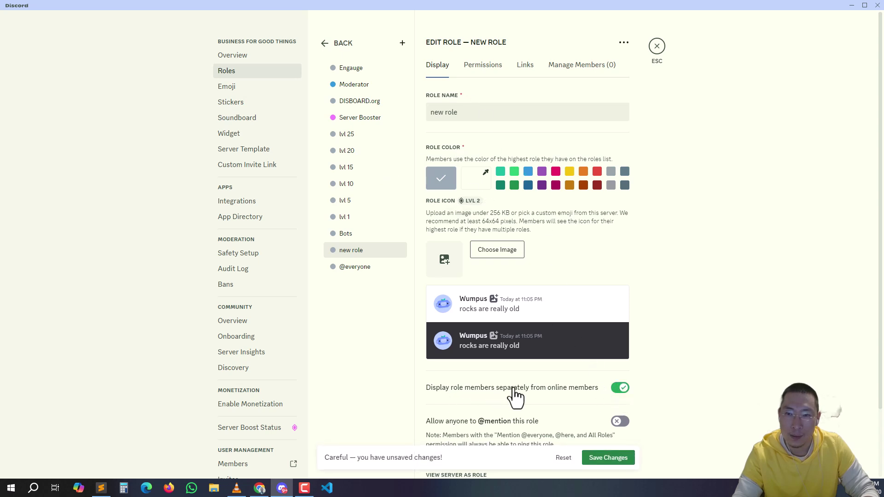
left_click(620, 389)
left_click(659, 53)
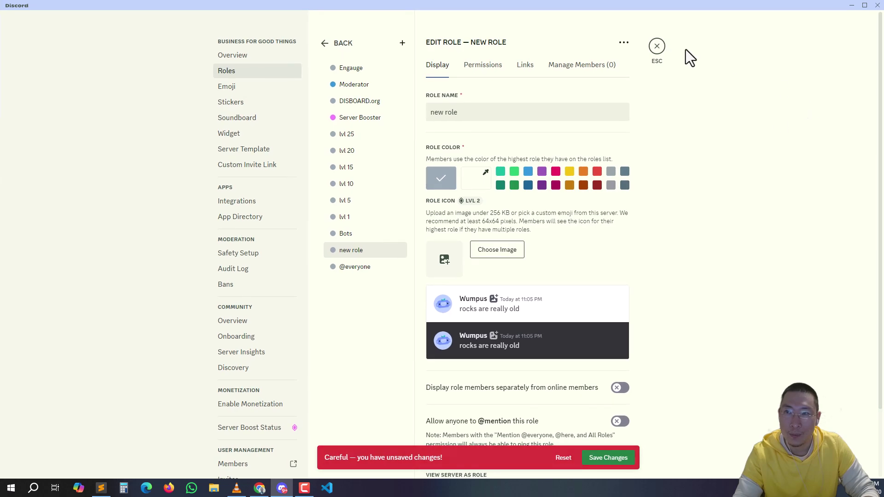
left_click(564, 459)
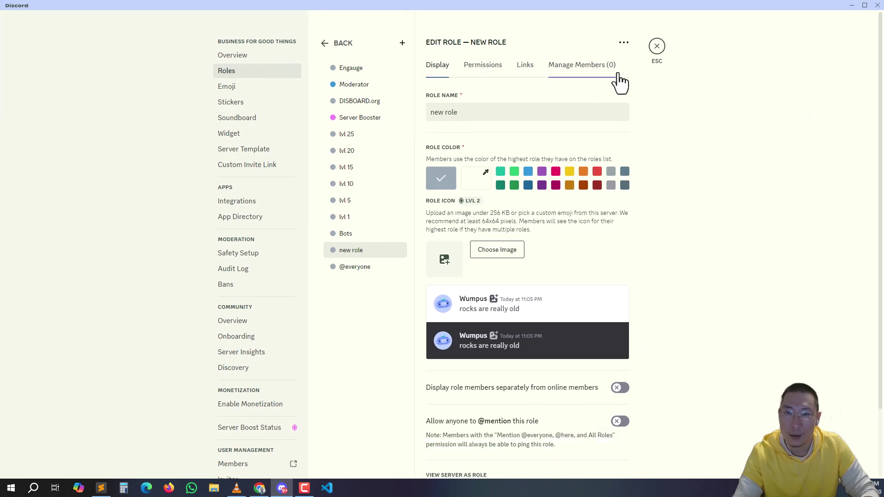
left_click(659, 47)
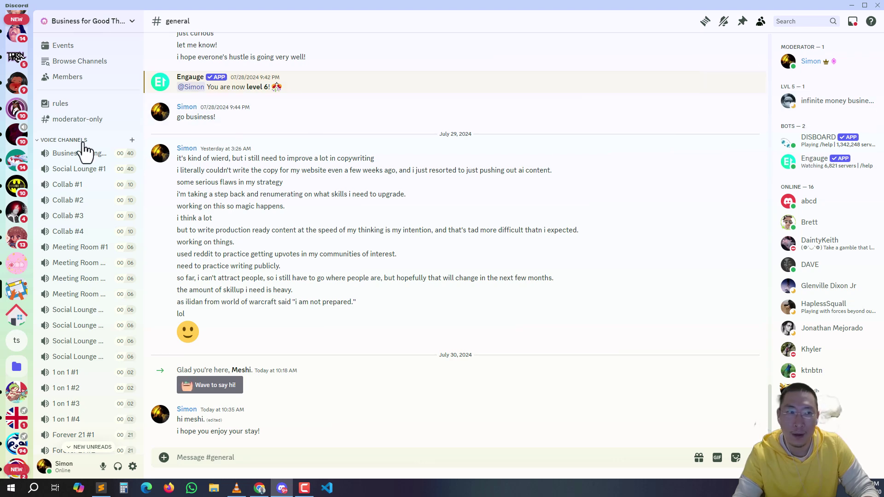
- Switch to the Engauge role settings in the browser and review the lvl 15 role's level reward and role stacking options
key("alt+Tab")
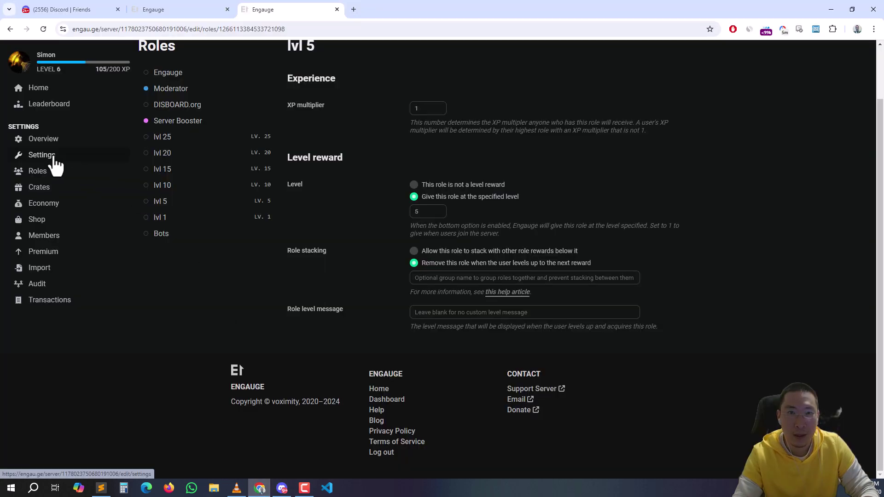
scroll(190, 174, "up", 1)
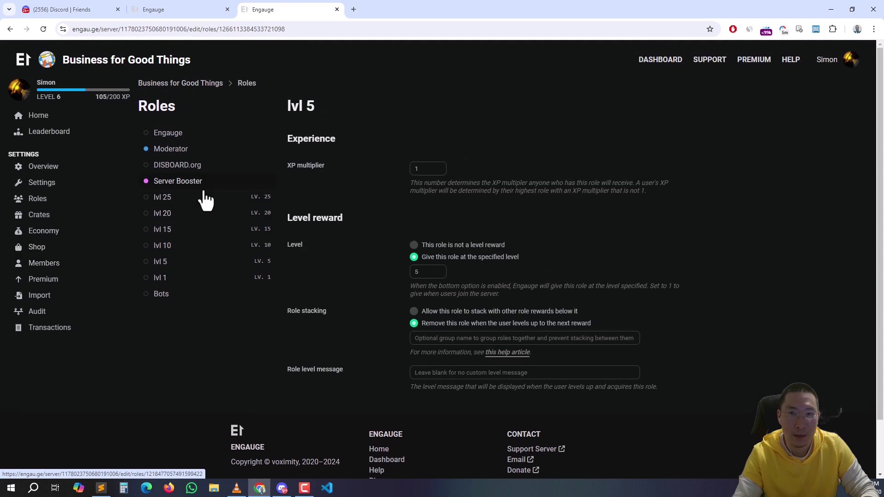
left_click(168, 231)
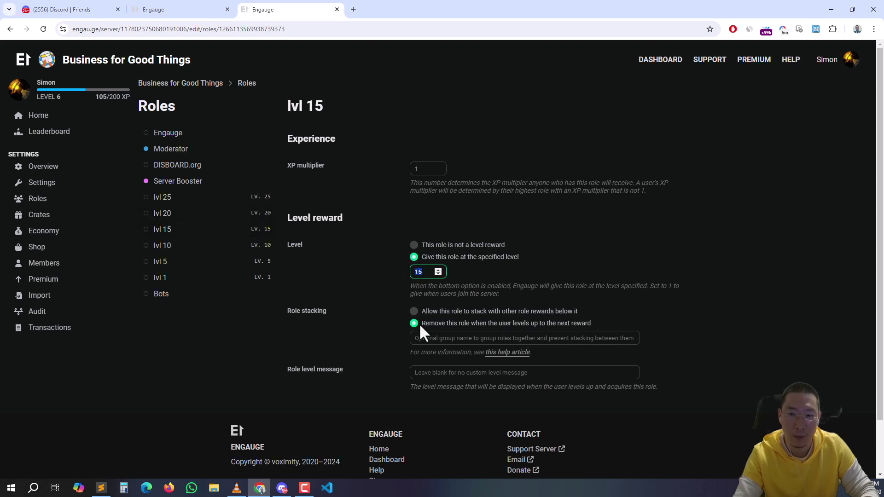
left_click(190, 371)
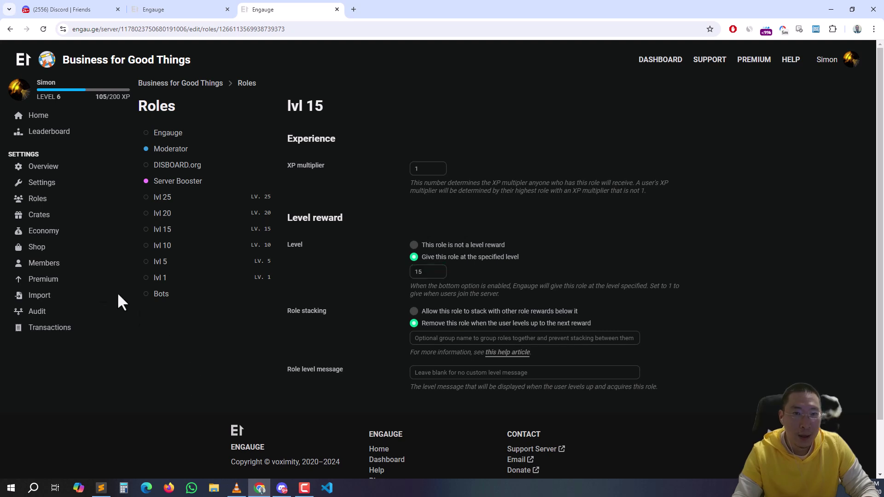
left_click(49, 184)
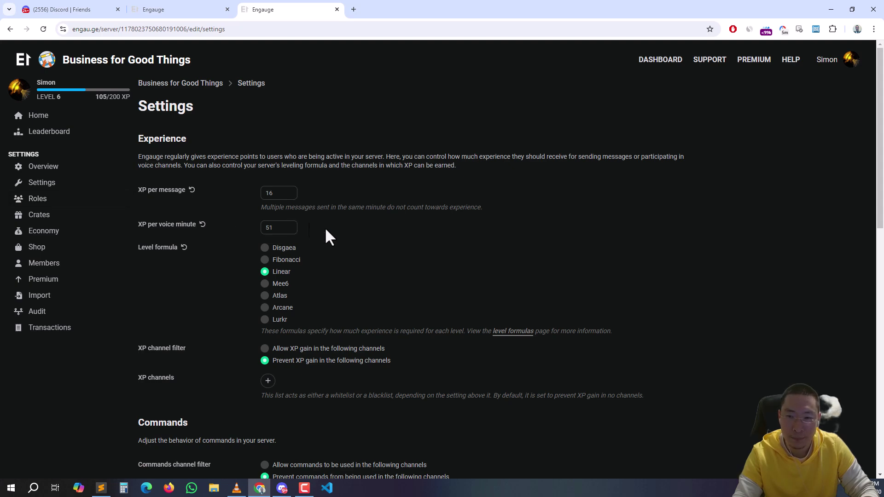
scroll(360, 260, "down", 4)
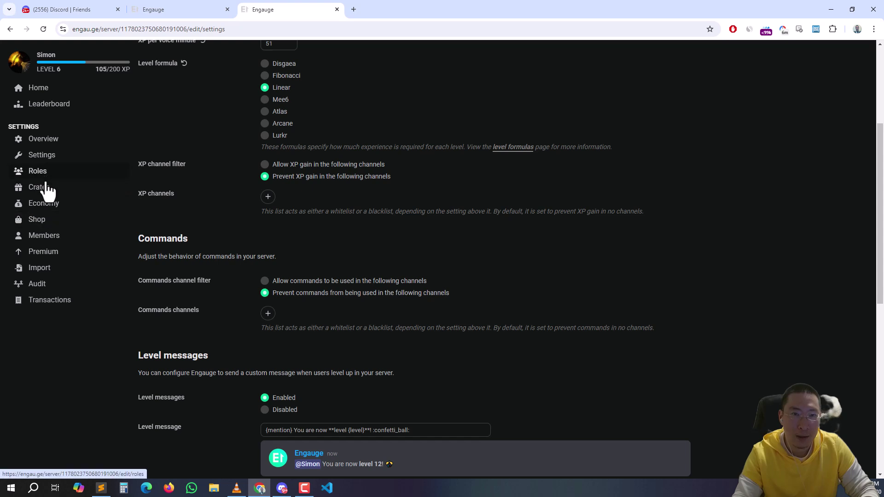
scroll(52, 201, "up", 2)
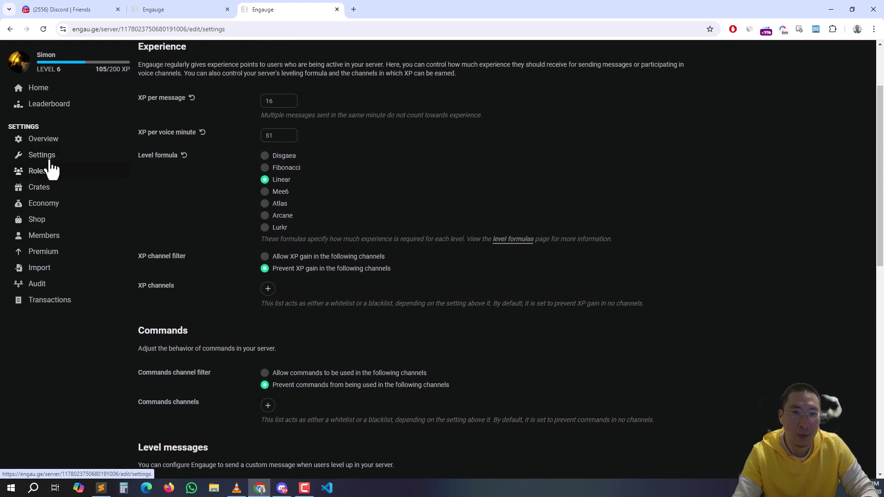
- Look through Engauge's shop and members pages, return to the leaderboard and shrink the browser window
left_click(46, 221)
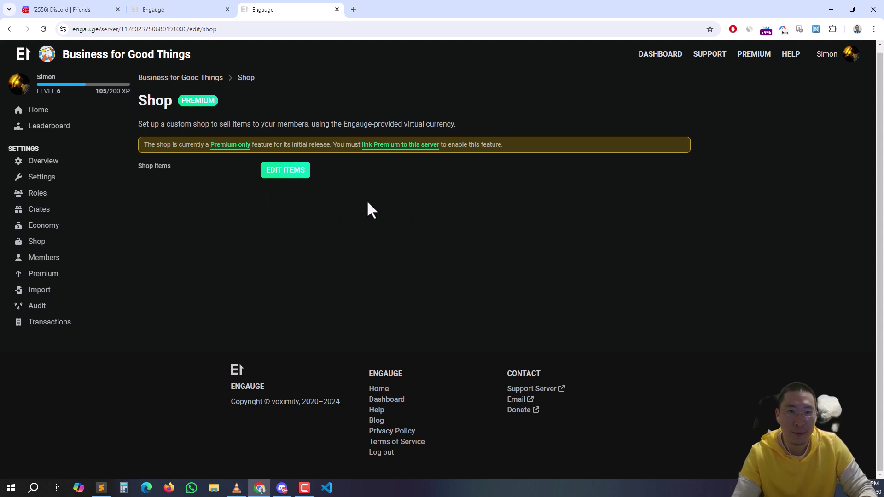
left_click(45, 179)
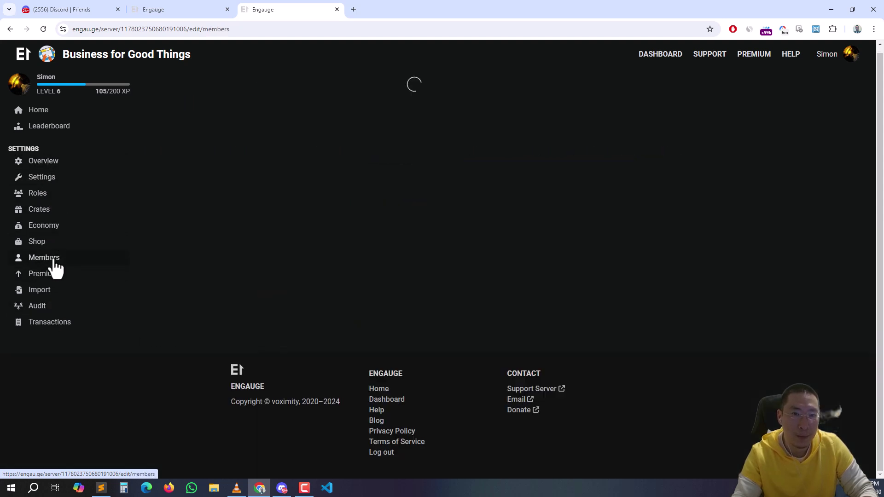
left_click(51, 127)
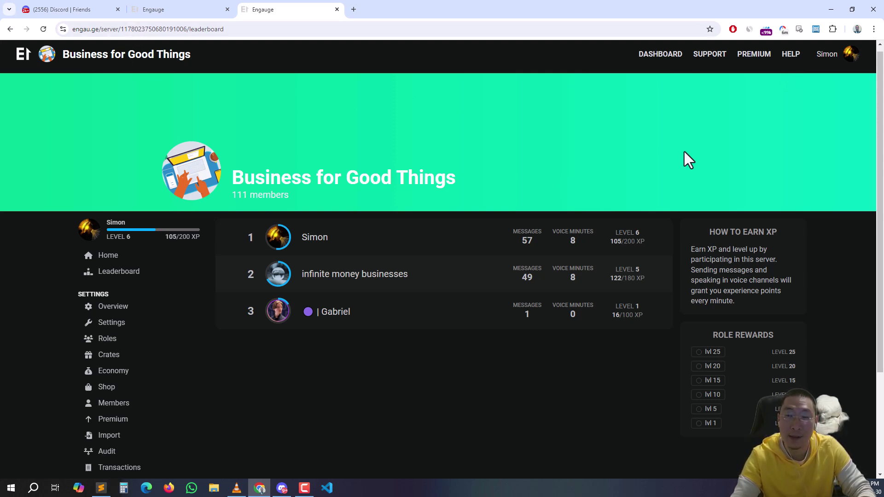
double_click(438, 11)
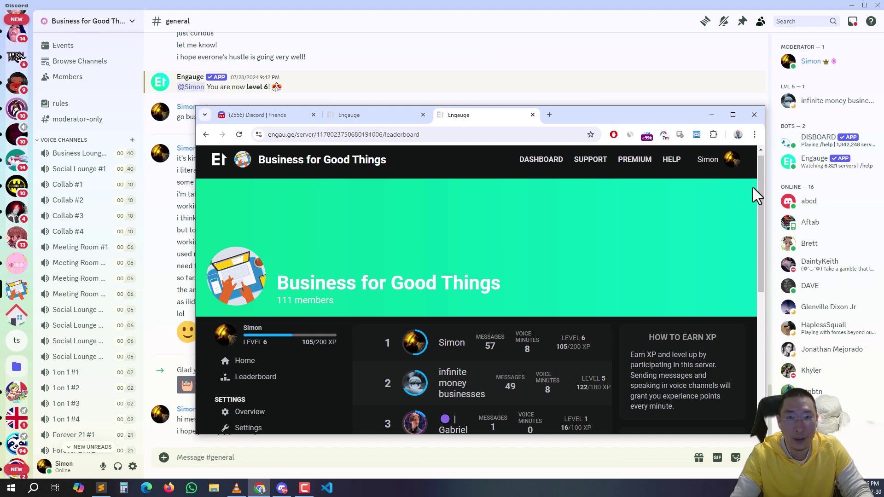
- Switch to Discord and open the role list in the Business for Good Things server settings
left_click(579, 22)
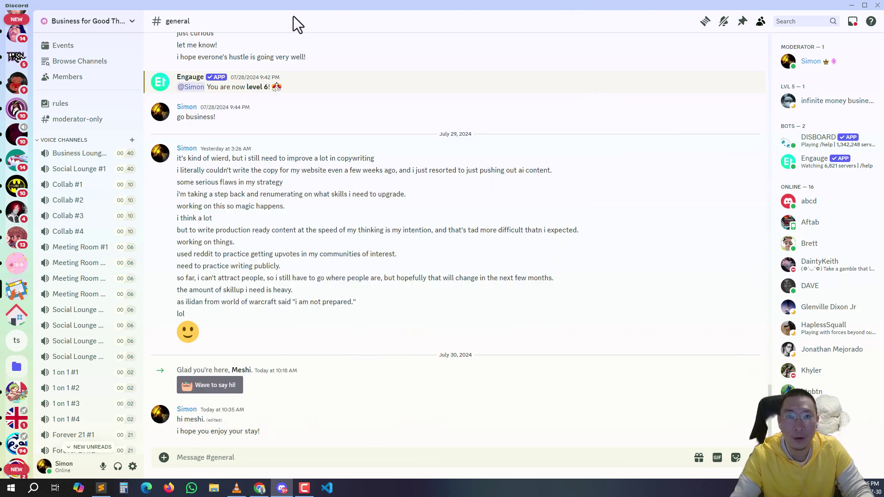
left_click(76, 22)
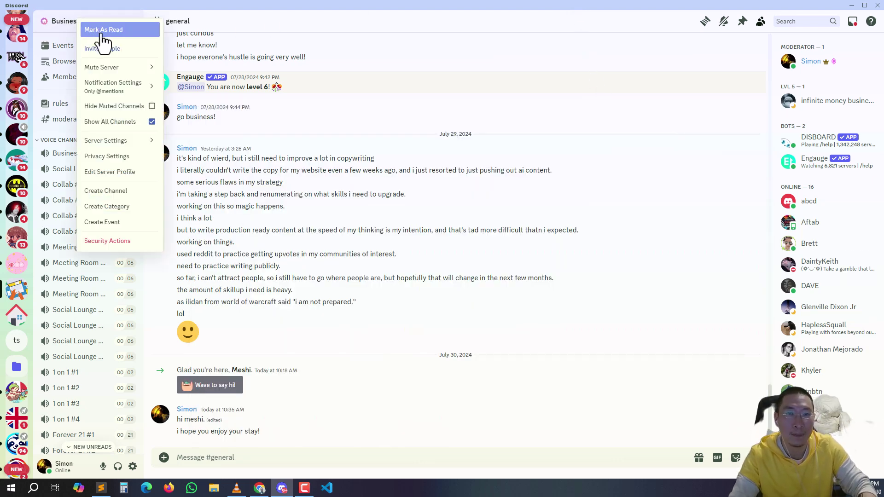
mouse_move(125, 63)
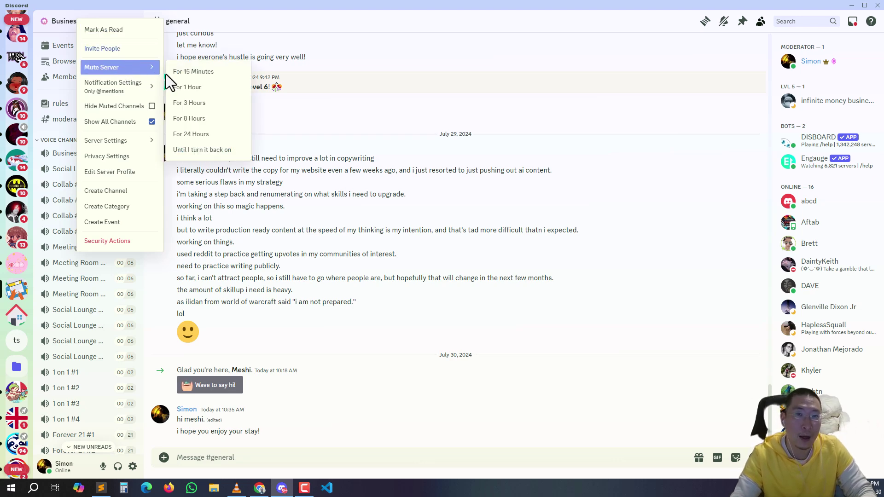
mouse_move(137, 93)
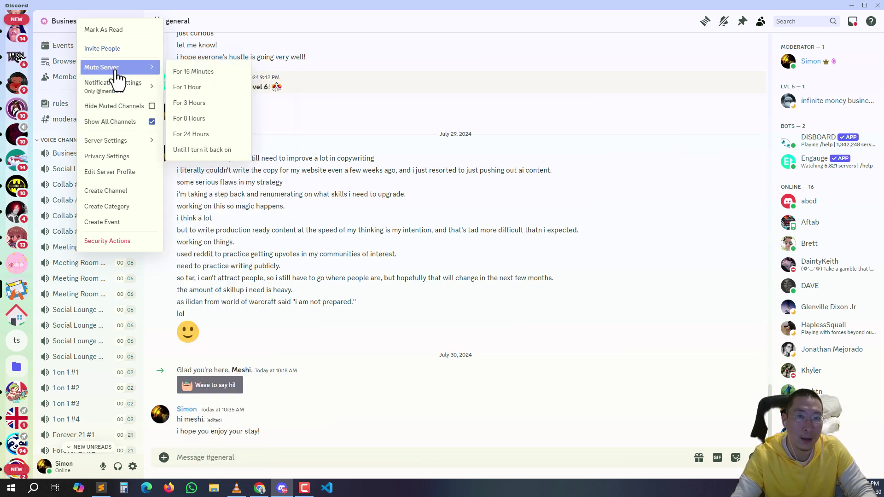
right_click(63, 16)
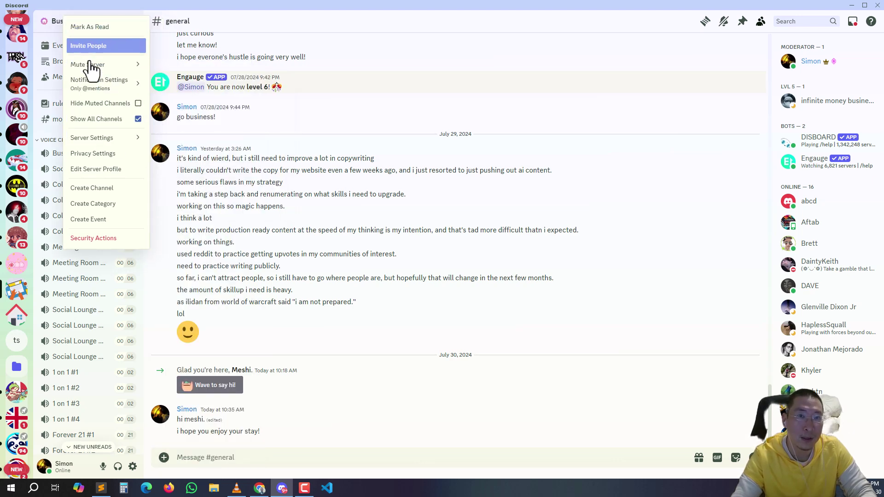
left_click(51, 21)
left_click(81, 83)
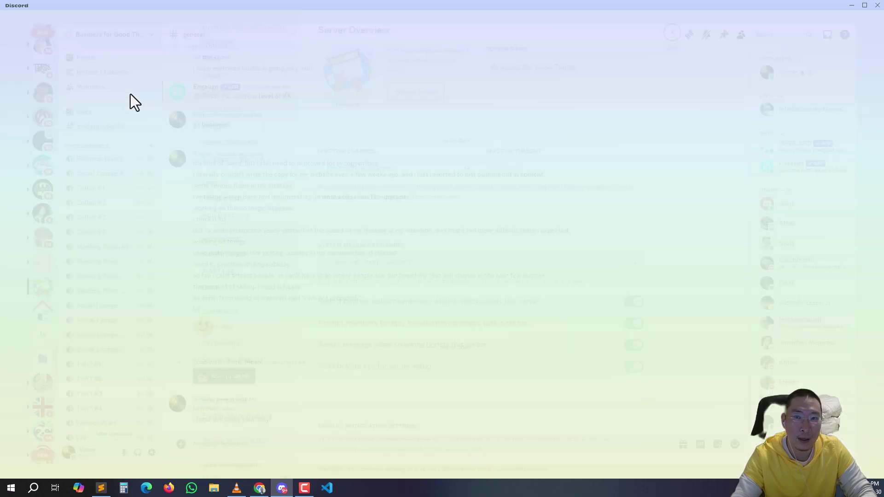
left_click(242, 71)
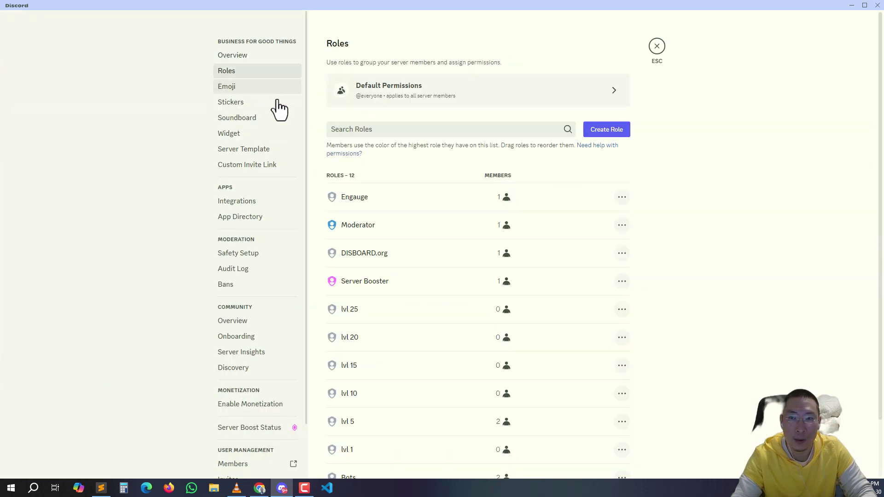
- Move the Engauge role between lvl 10 and lvl 5 in the role order, and return it above Moderator
scroll(331, 193, "down", 1)
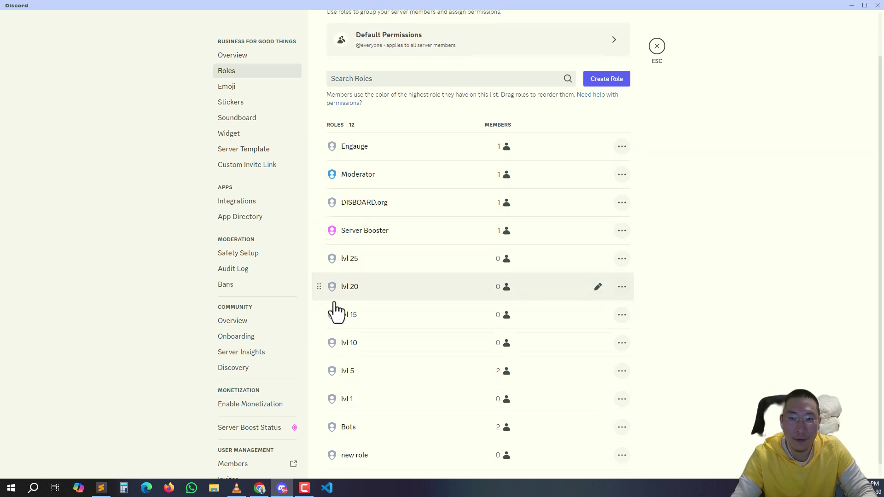
scroll(333, 350, "down", 1)
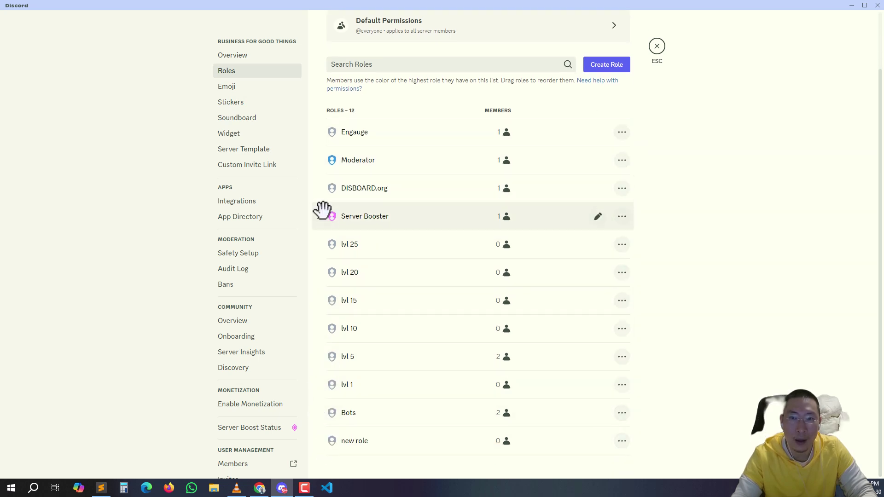
mouse_move(321, 134)
left_mouse_down()
mouse_move(318, 124)
mouse_move(322, 130)
left_mouse_up()
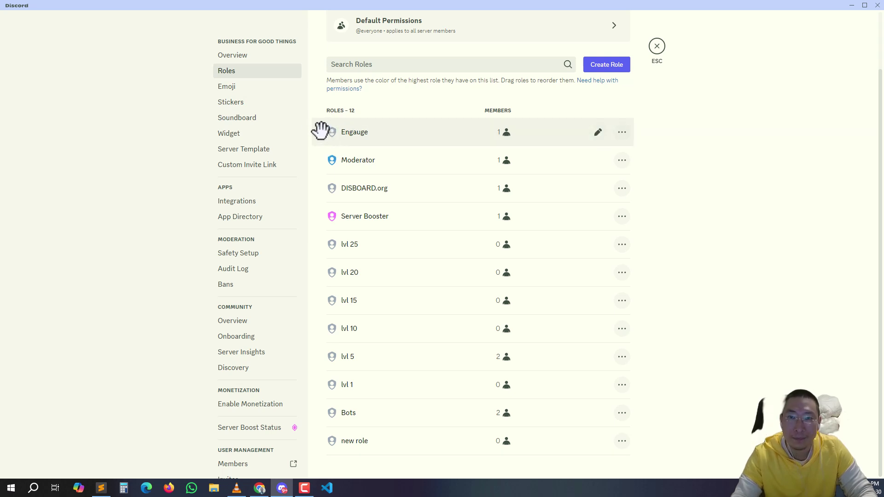
left_click_drag(319, 133, 321, 332)
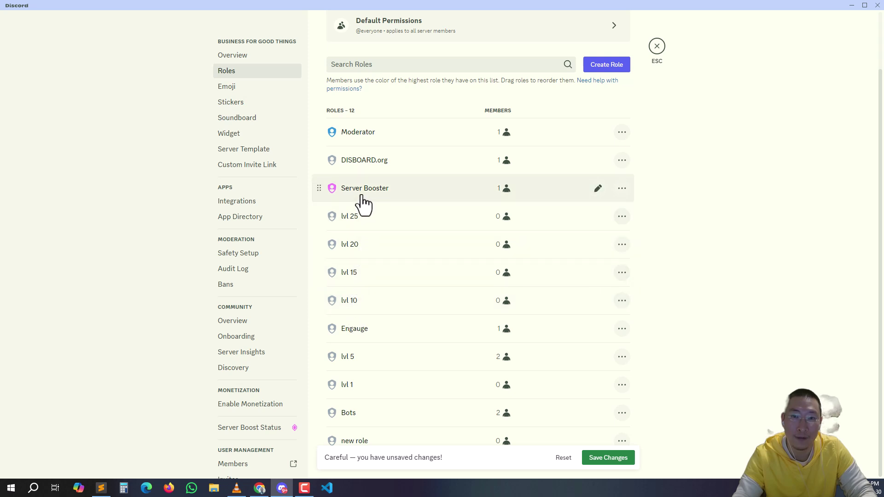
left_click_drag(326, 323, 317, 141)
- Open the Engauge role for editing and check its Manage Roles permission
mouse_move(367, 139)
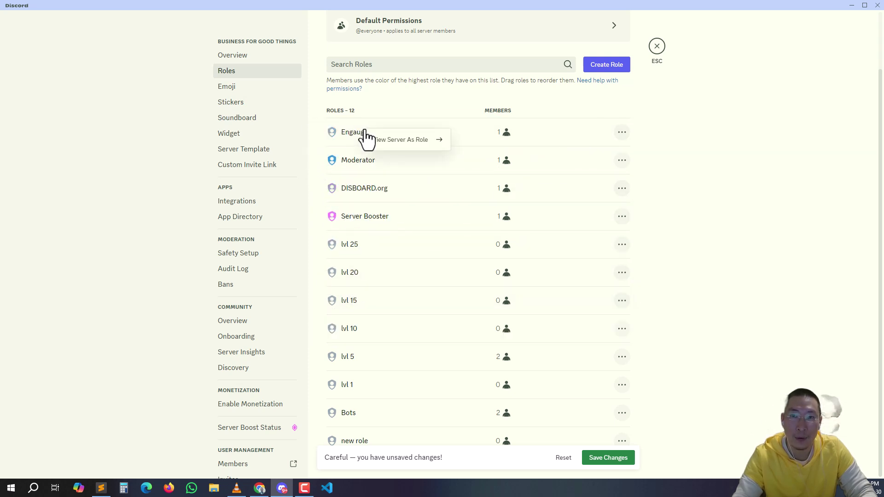
left_click(597, 133)
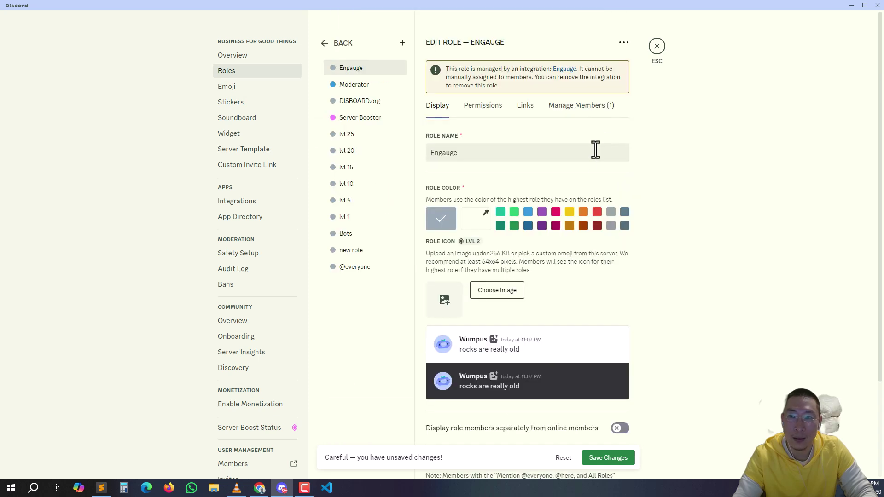
left_click(488, 108)
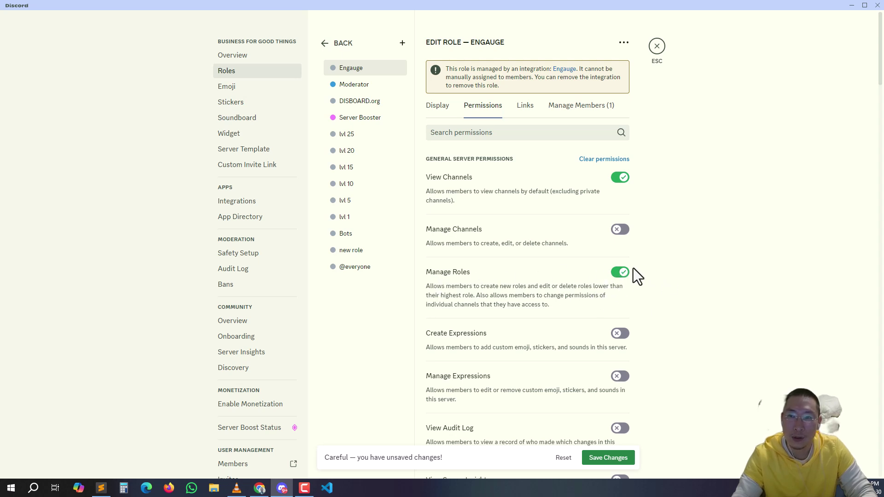
- Save the pending role changes and leave the server settings
left_click(657, 46)
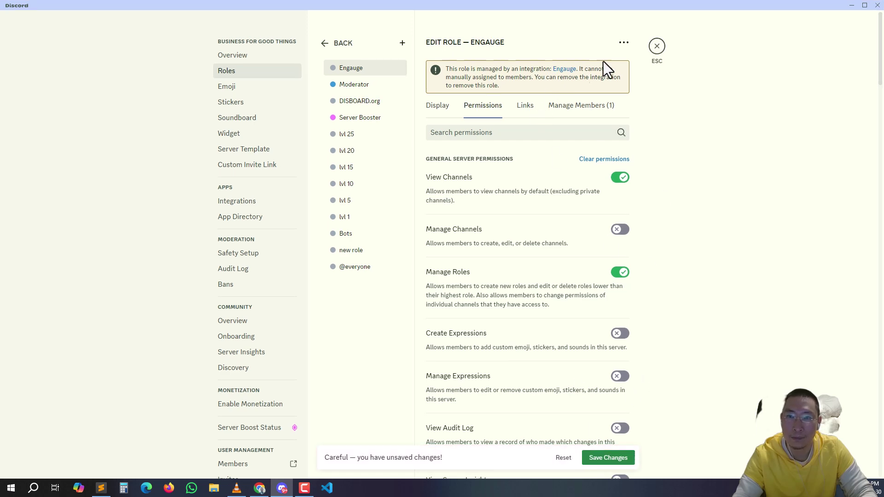
left_click(657, 48)
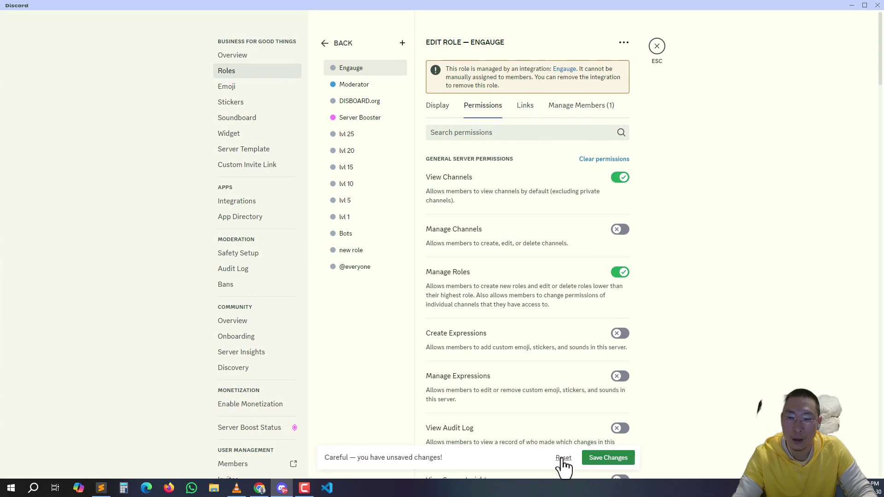
left_click(601, 458)
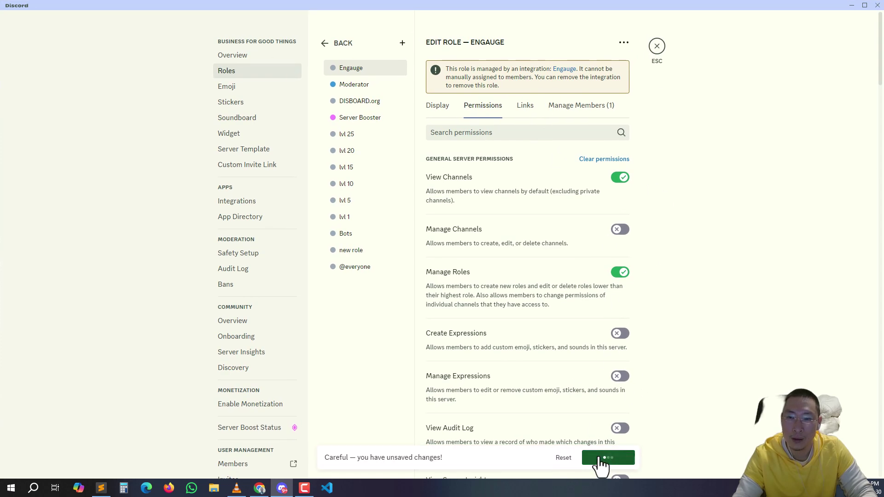
left_click(657, 46)
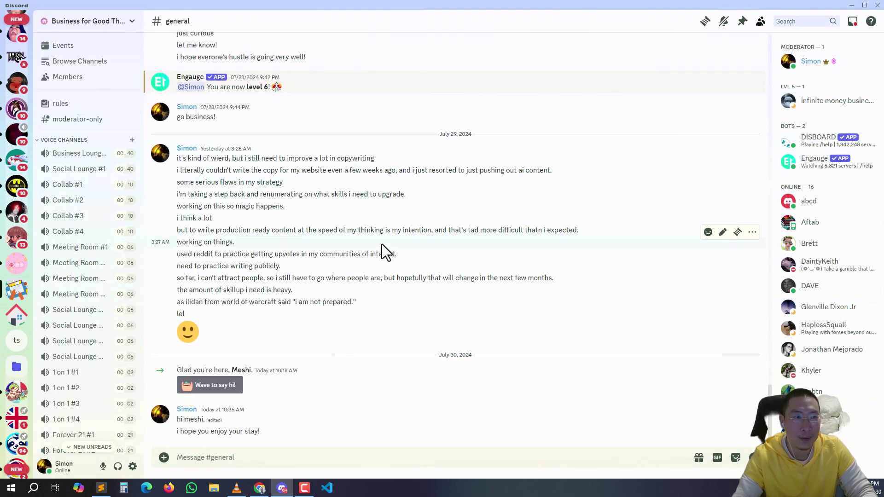
- Switch to the browser, open the Engauge dashboard and start adding the bot to the server named test
left_click(259, 488)
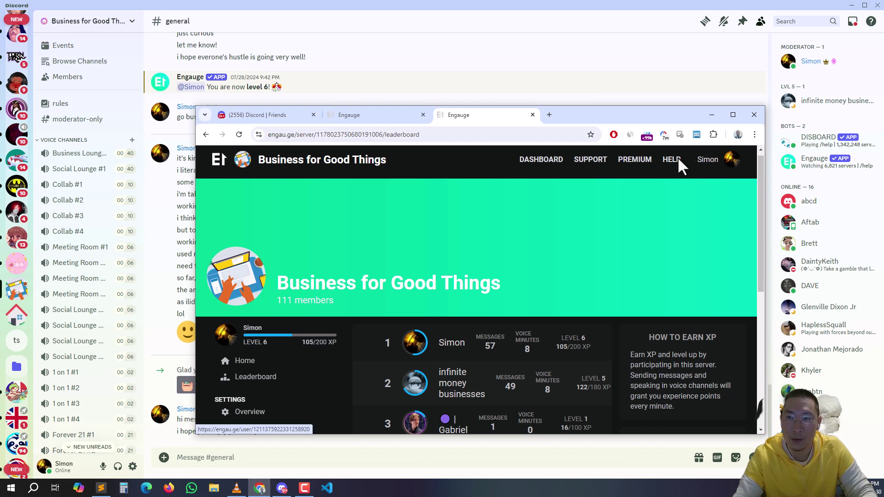
left_click(701, 159)
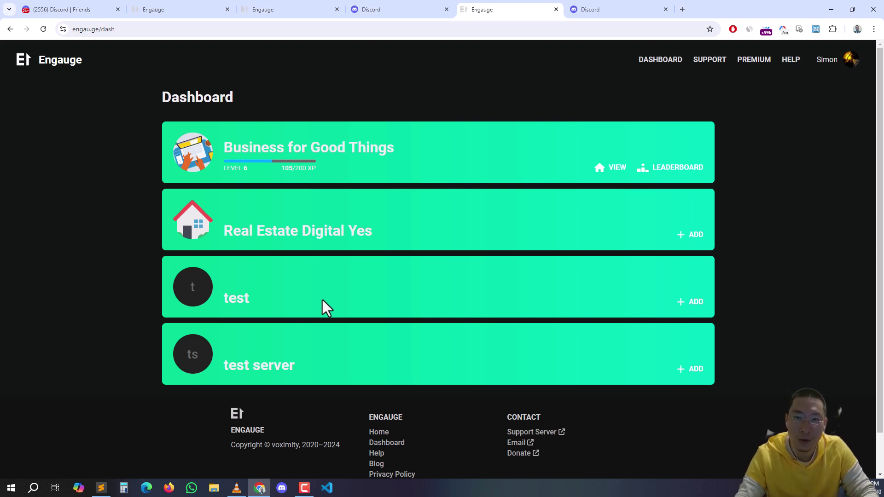
left_click(691, 306)
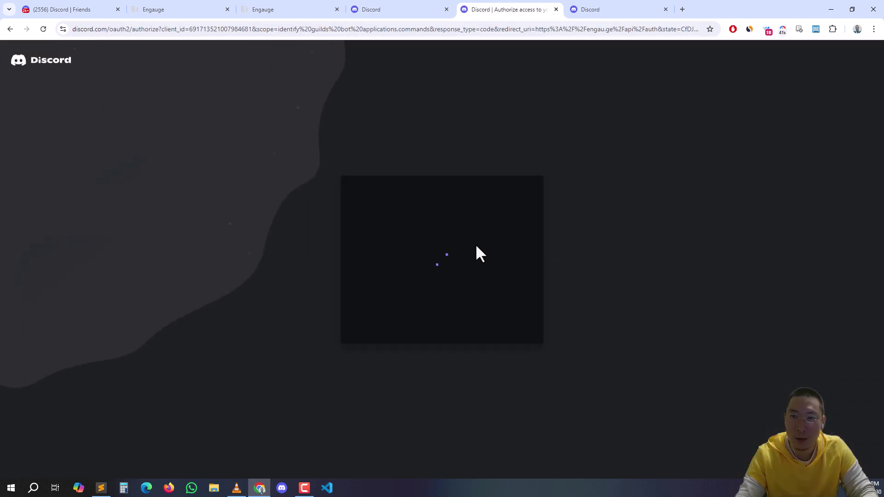
- Try to select a server to add the Engauge bot to on the Discord authorization page
left_click(470, 368)
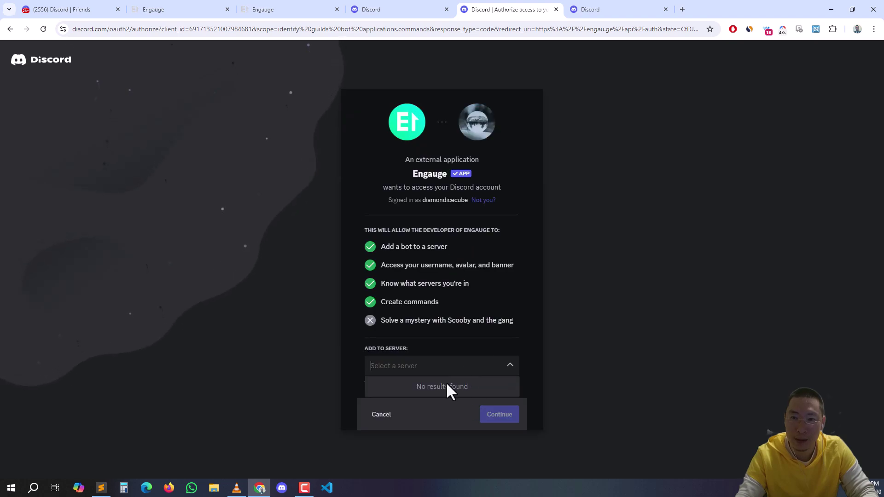
left_click(516, 339)
left_click(512, 372)
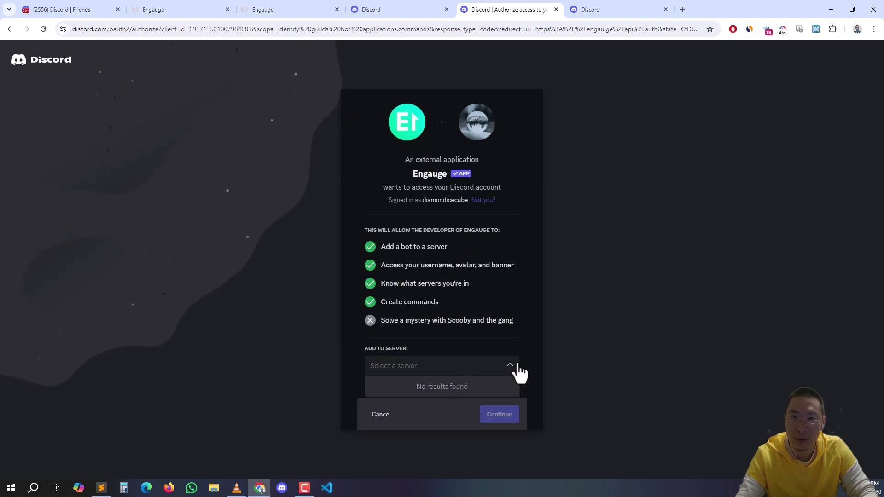
left_click(506, 294)
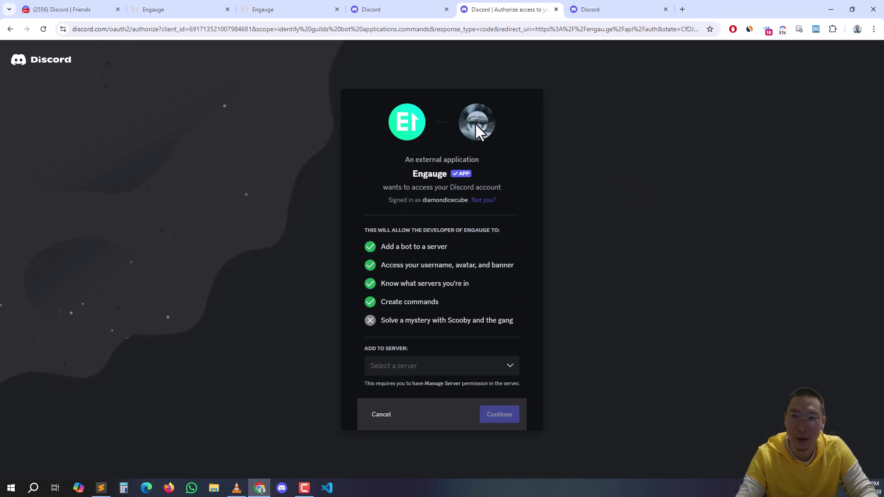
left_click(420, 371)
left_click(438, 417)
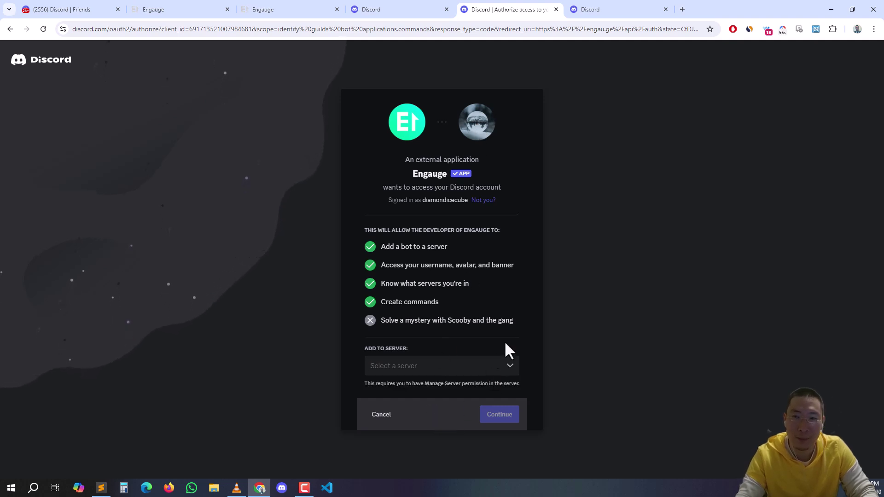